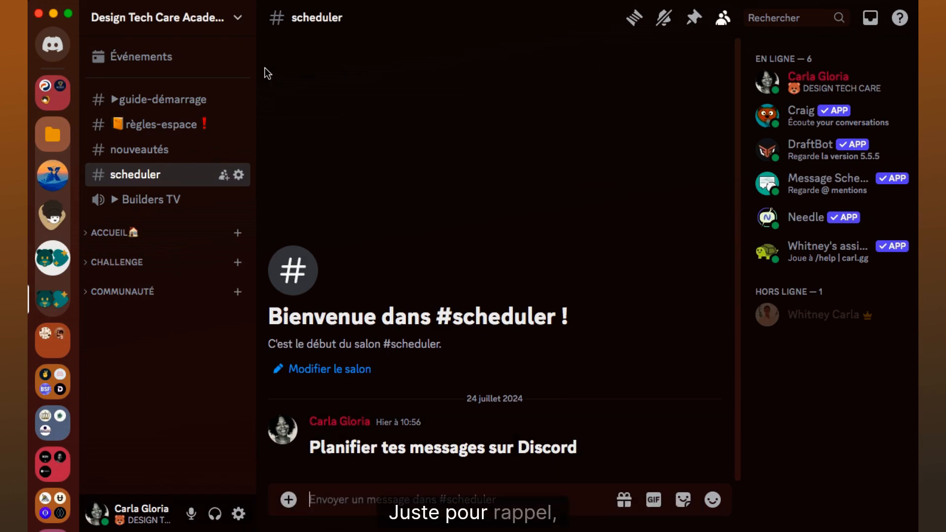
Step: Search the server's app directory for "message", view the Message Scheduler app's page, and return to the scheduler channel
{"action": "left_click", "coordinate": [236, 20]}
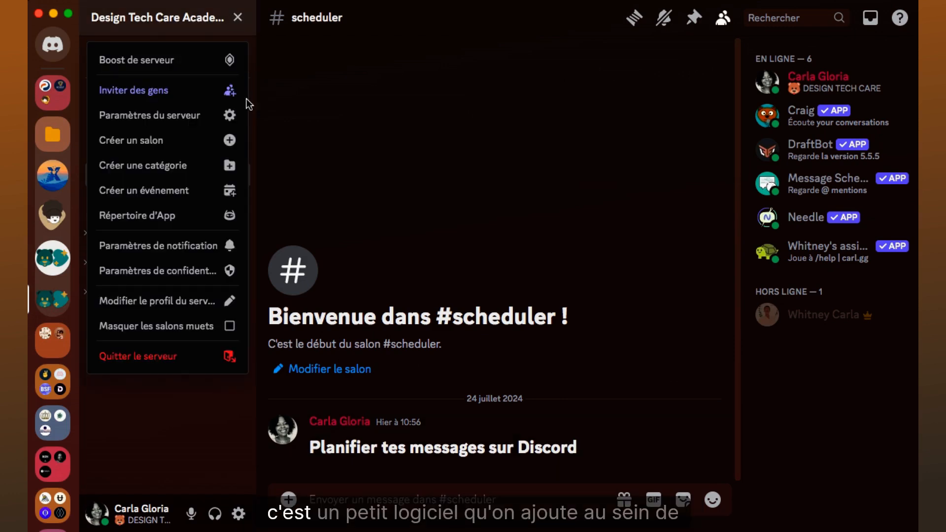
{"action": "left_click", "coordinate": [202, 220]}
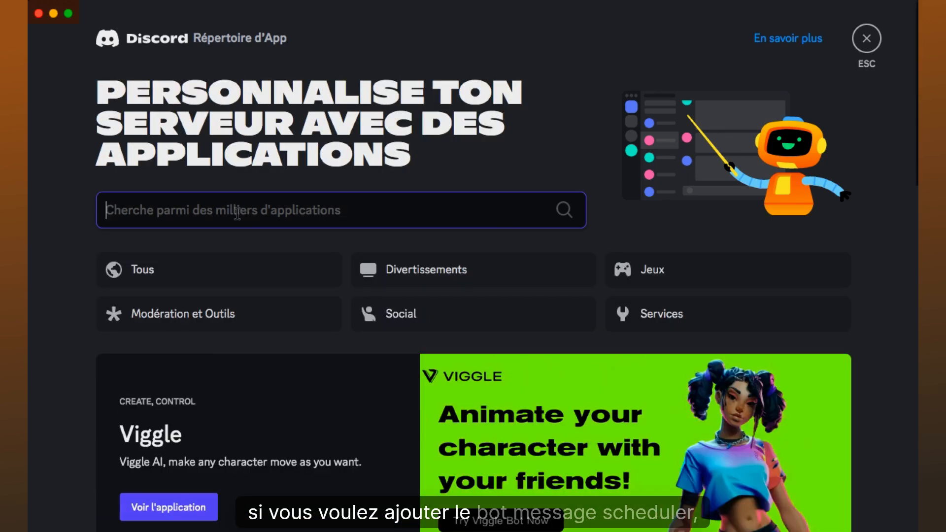
{"action": "type", "text": "m"}
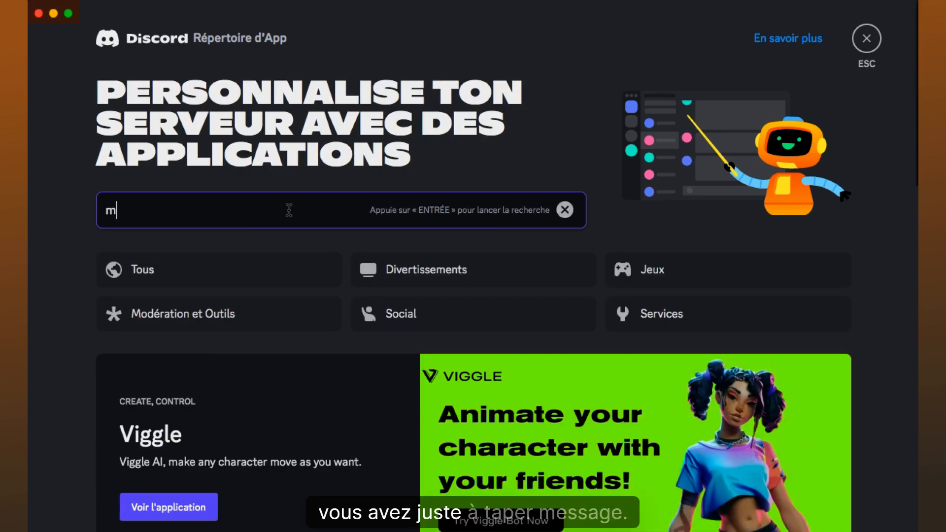
{"action": "type", "text": "essage"}
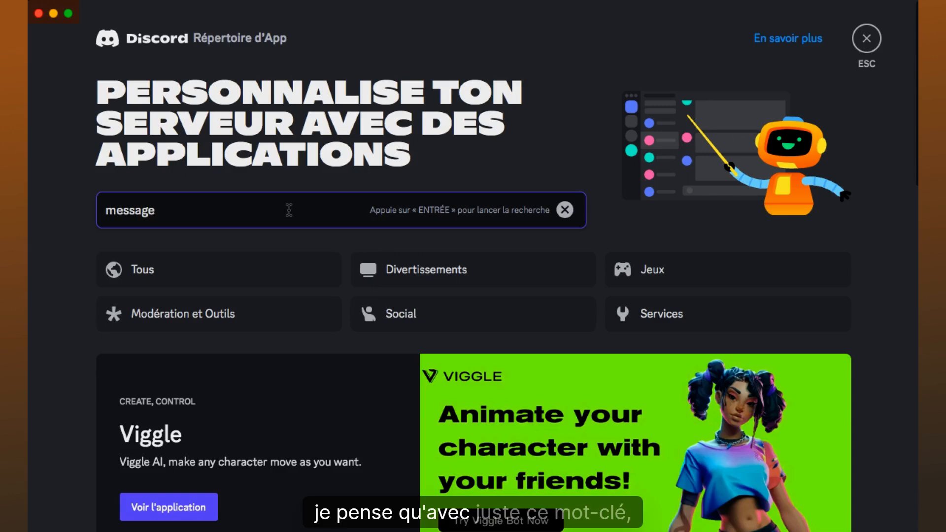
{"action": "key", "text": "Return"}
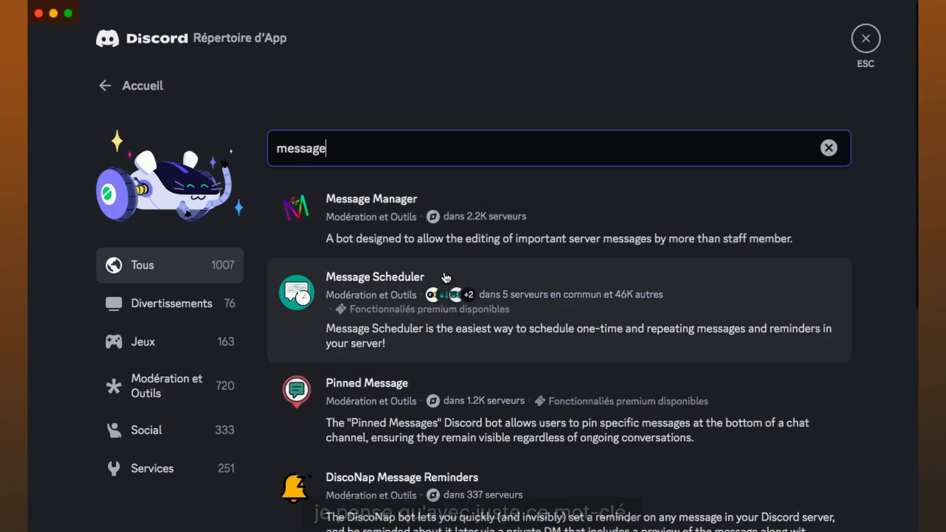
{"action": "left_click", "coordinate": [354, 309]}
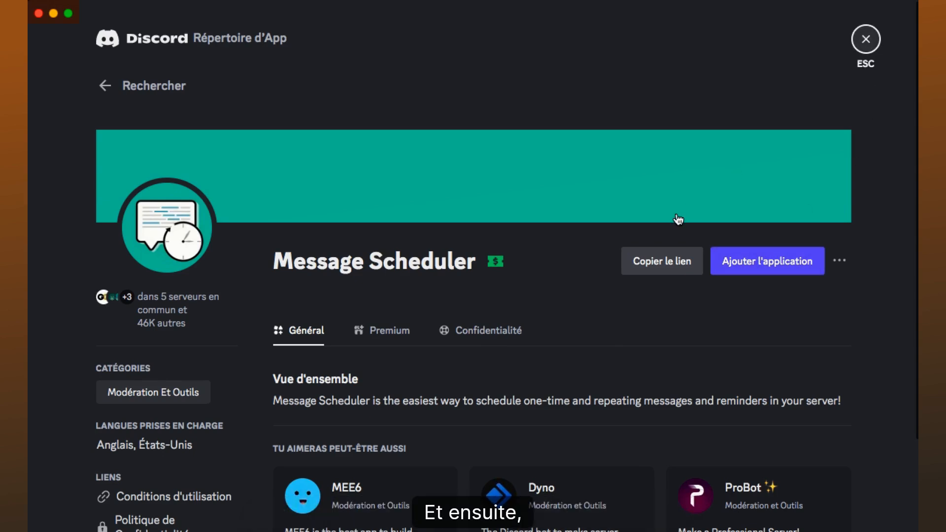
{"action": "key", "text": "Escape"}
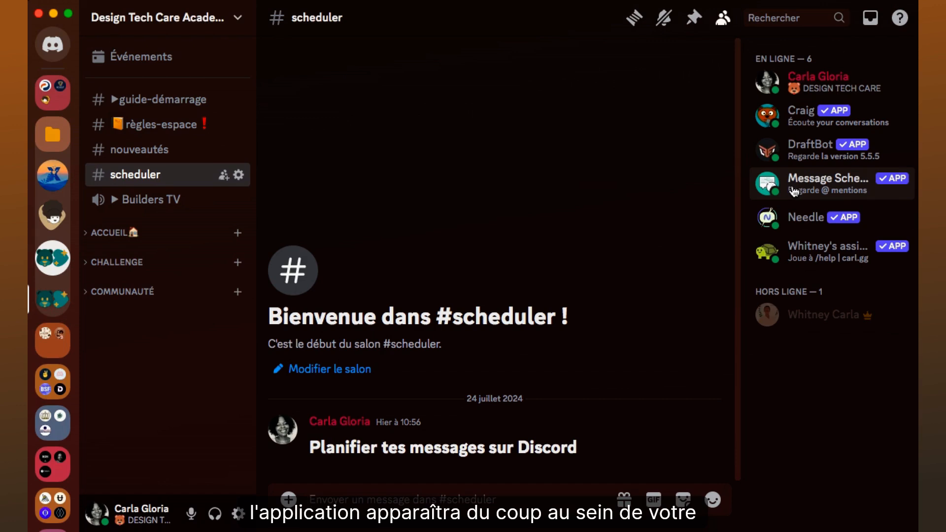
Step: Browse the slash commands offered by the Craig bot in the scheduler channel, leaving the message draft empty
{"action": "left_click", "coordinate": [473, 500]}
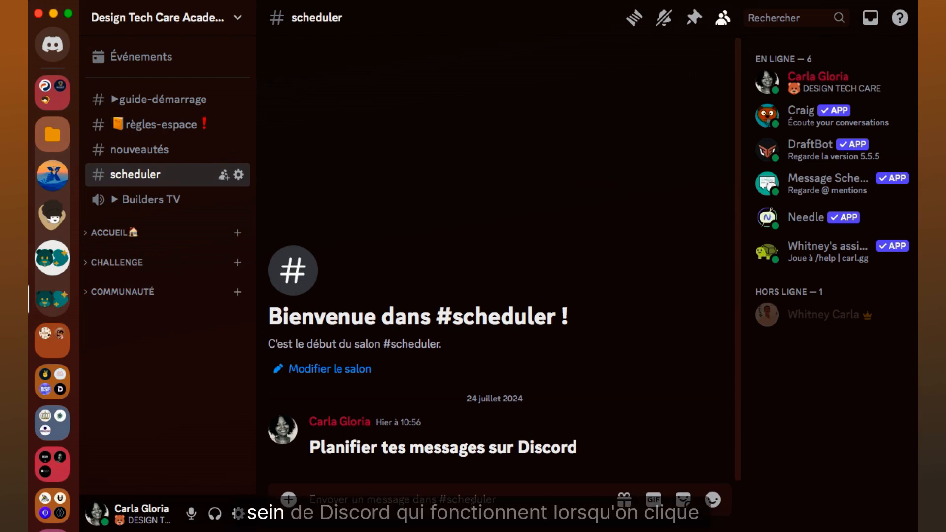
{"action": "type", "text": "/"}
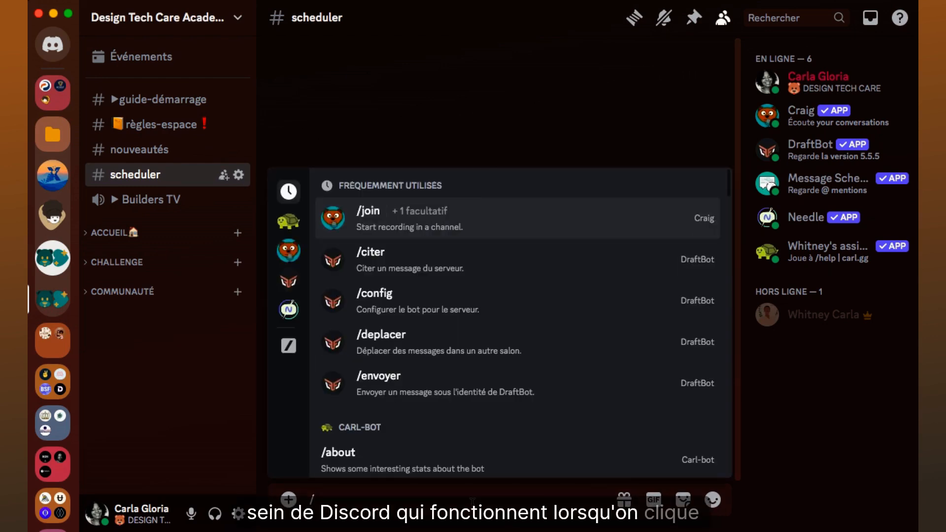
{"action": "left_click", "coordinate": [289, 251]}
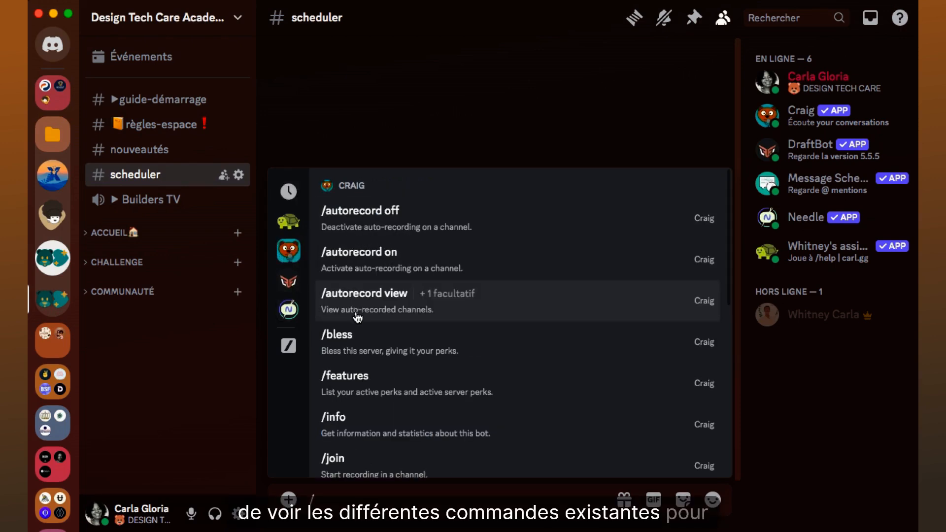
{"action": "scroll", "coordinate": [361, 338], "scroll_direction": "down", "scroll_amount": 1}
{"action": "scroll", "coordinate": [360, 338], "scroll_direction": "down", "scroll_amount": 5}
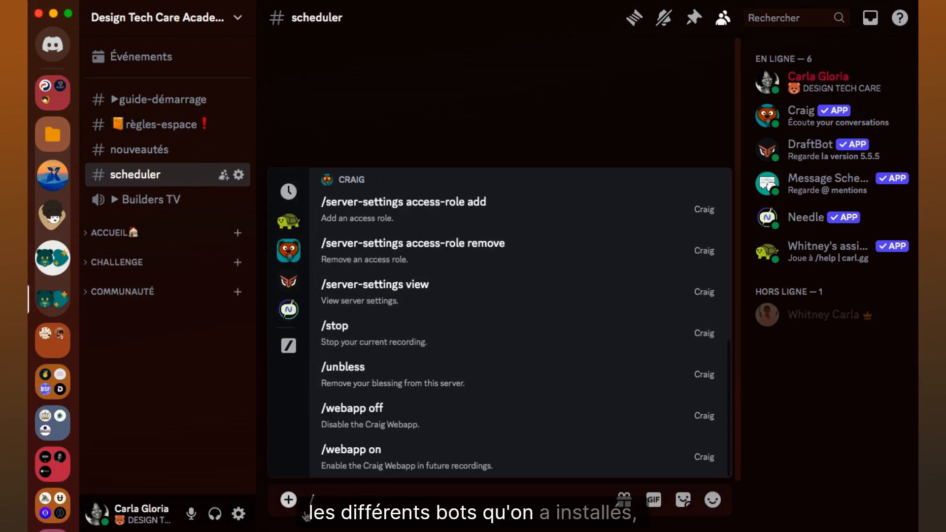
{"action": "key", "text": "BackSpace"}
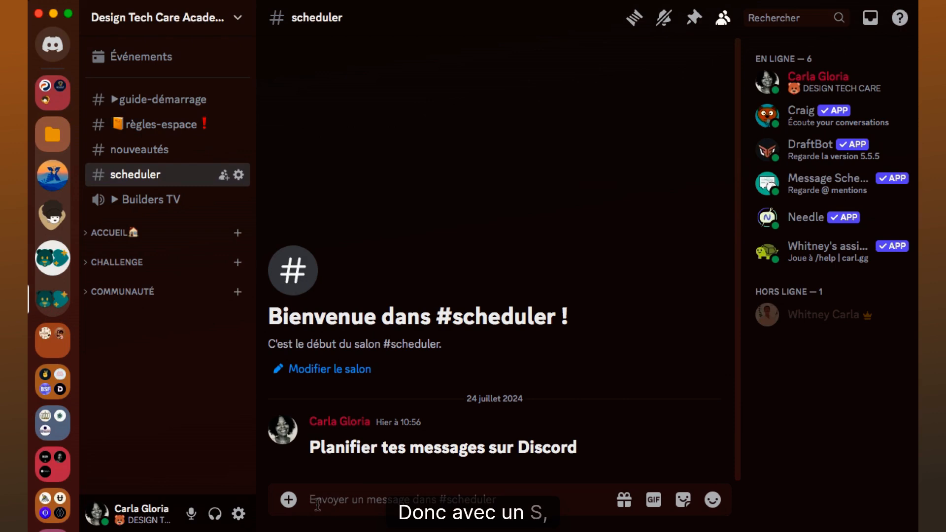
Step: Send s!help in the scheduler channel and show the Message Commands section of the bot's help guide
{"action": "type", "text": "s!"}
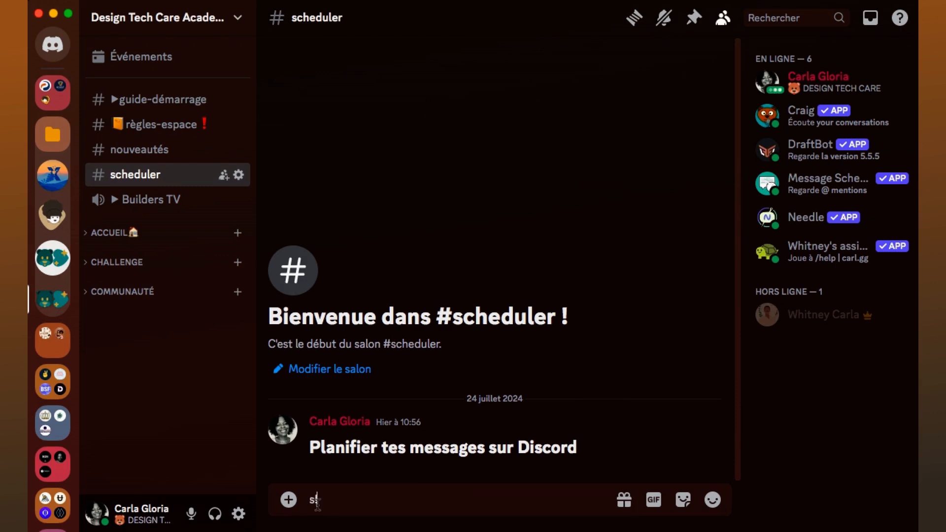
{"action": "type", "text": "che"}
{"action": "key", "text": "Return"}
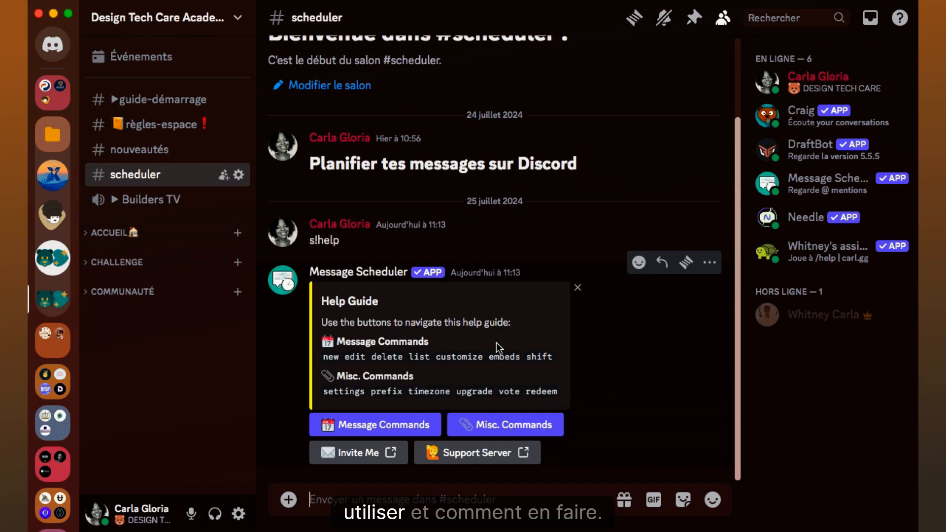
{"action": "left_click", "coordinate": [376, 424]}
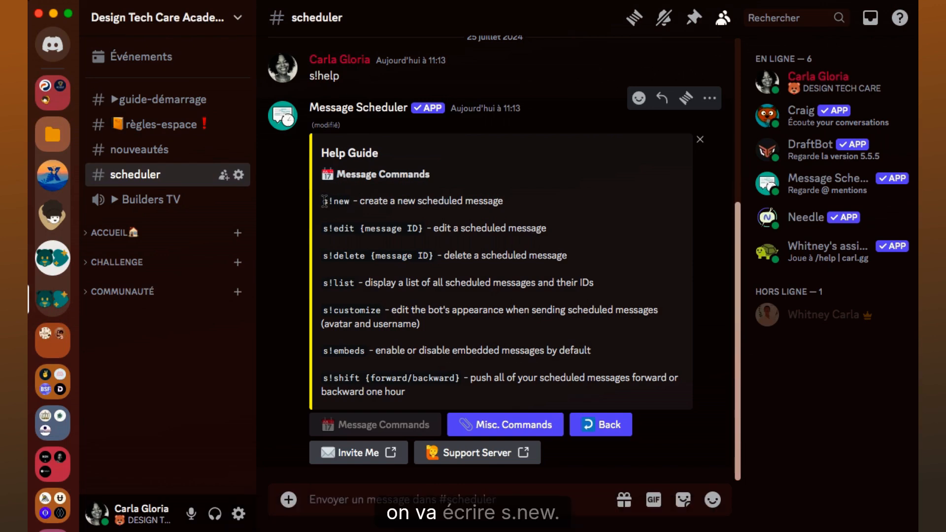
Step: Examine the help guide's s!new, s!edit, s!delete, s!list and s!customize commands and their message ID arguments
{"action": "left_click_drag", "start_coordinate": [325, 201], "coordinate": [338, 199]}
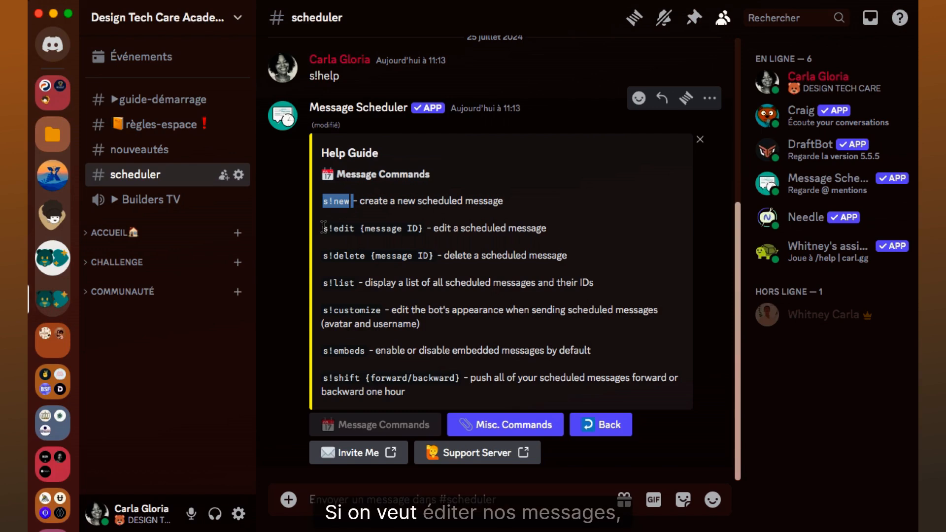
{"action": "left_click_drag", "start_coordinate": [323, 228], "coordinate": [355, 227]}
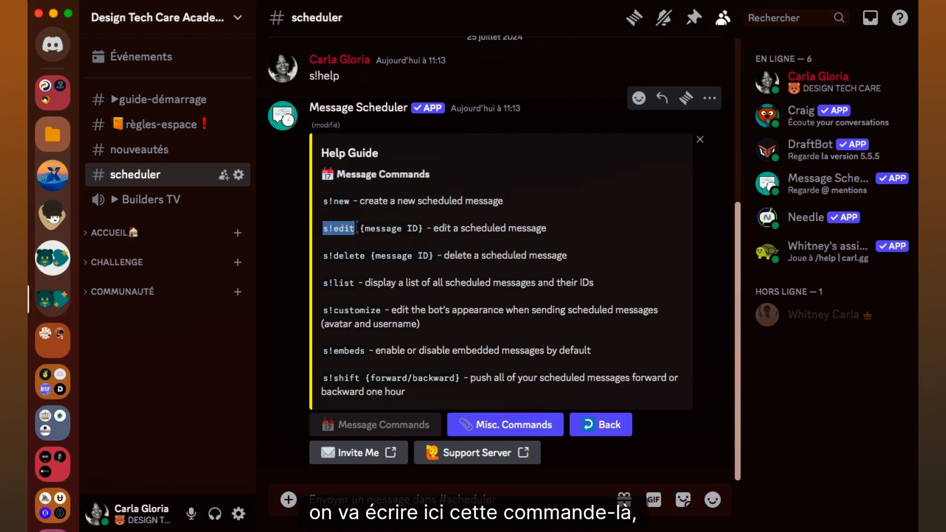
{"action": "left_click_drag", "start_coordinate": [359, 228], "coordinate": [423, 228]}
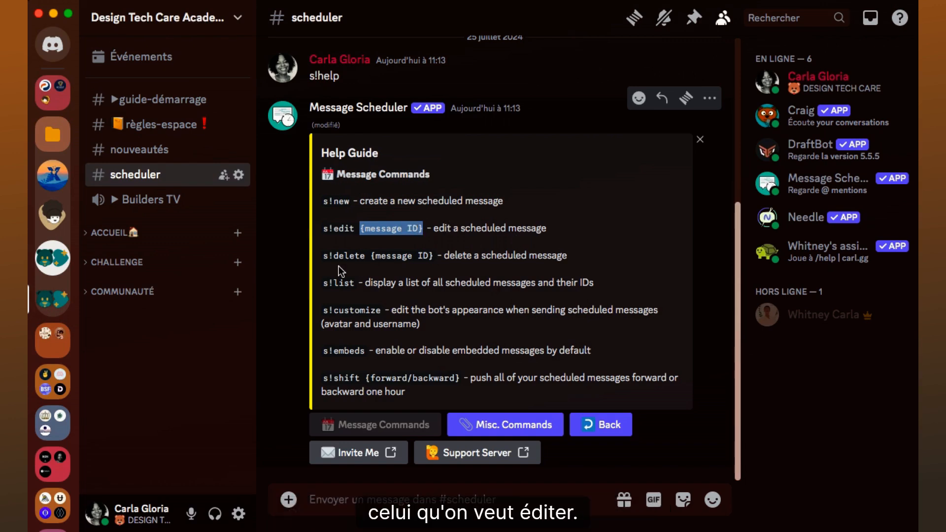
{"action": "left_click_drag", "start_coordinate": [322, 256], "coordinate": [427, 260]}
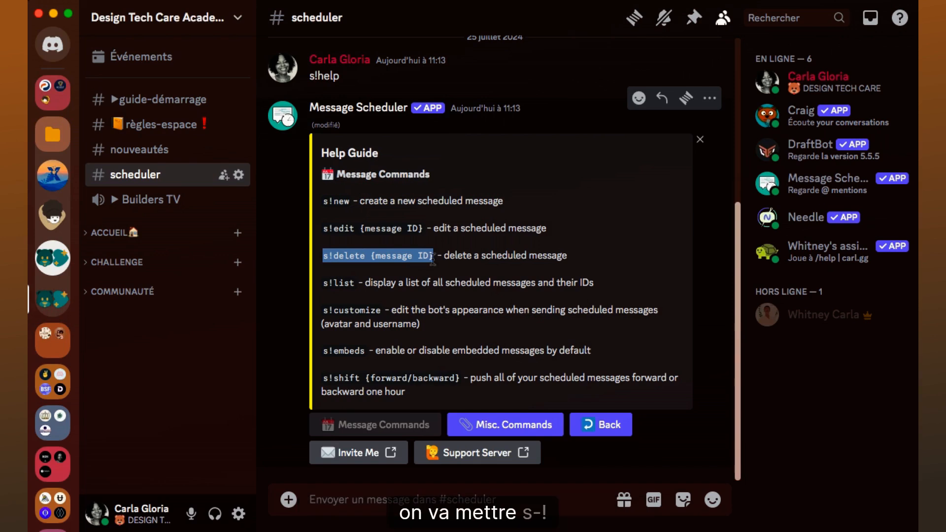
{"action": "left_click", "coordinate": [319, 262]}
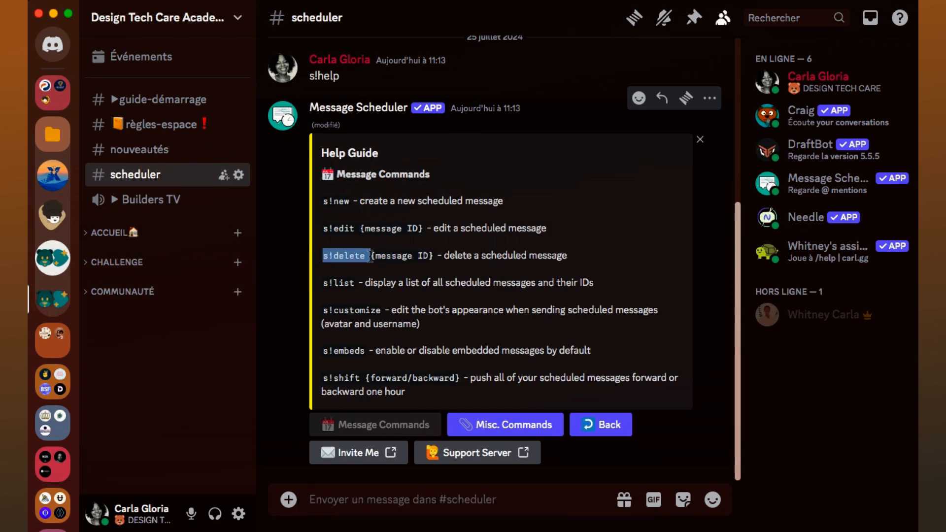
{"action": "left_click_drag", "start_coordinate": [367, 256], "coordinate": [427, 261]}
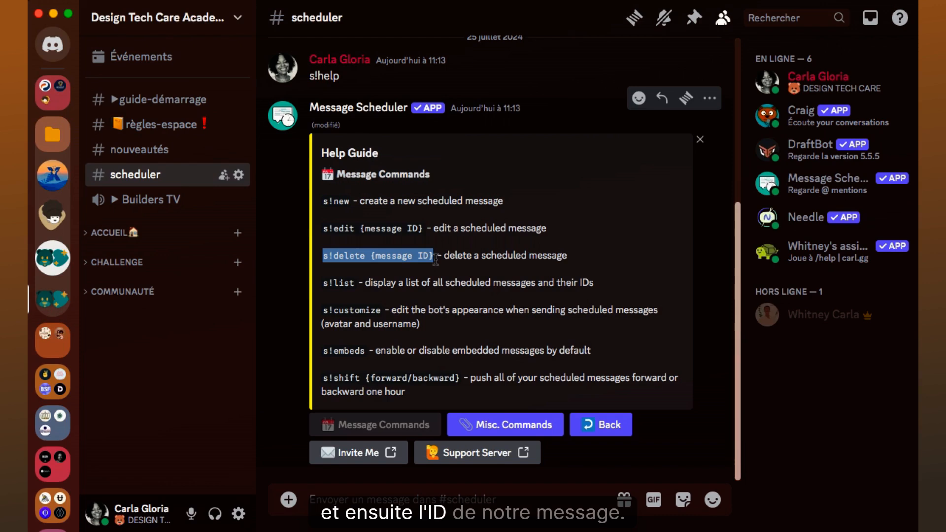
{"action": "left_click_drag", "start_coordinate": [323, 283], "coordinate": [353, 282]}
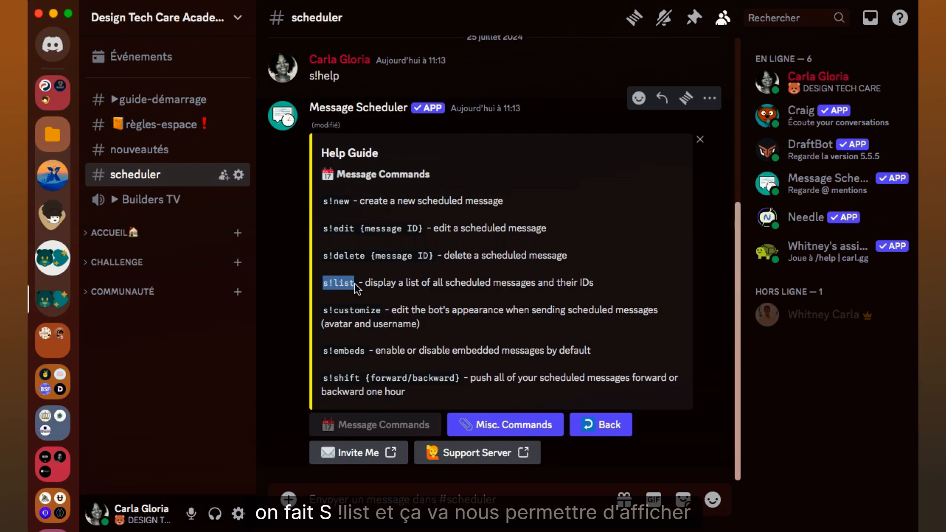
{"action": "left_click", "coordinate": [615, 282]}
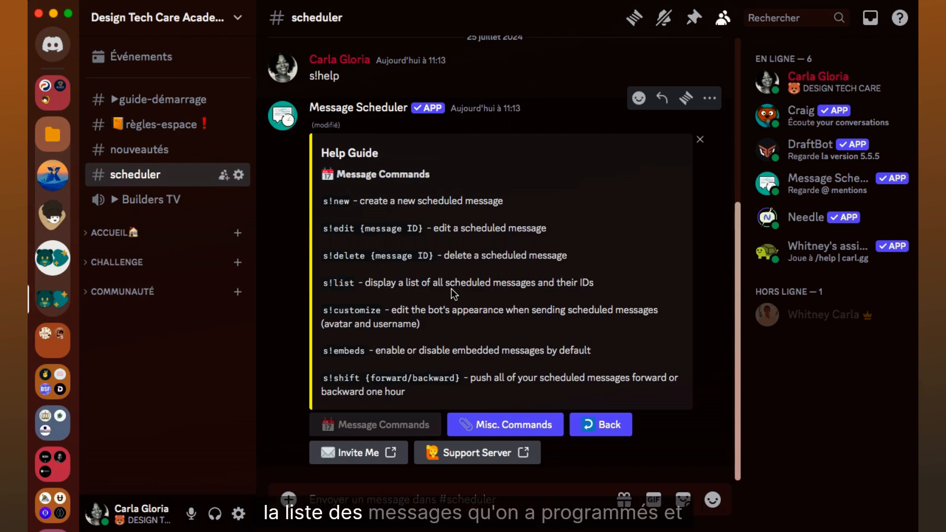
{"action": "left_click_drag", "start_coordinate": [596, 282], "coordinate": [573, 285]}
{"action": "left_click", "coordinate": [573, 284]}
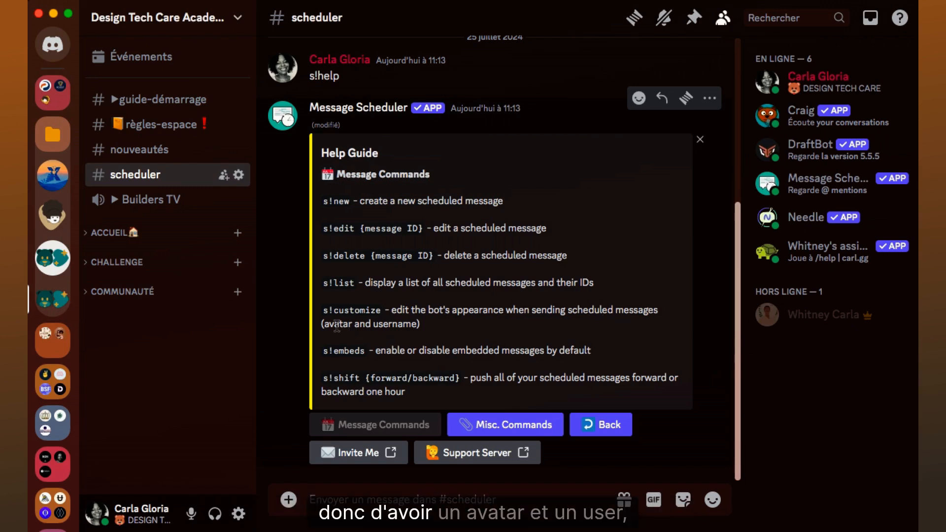
{"action": "left_click_drag", "start_coordinate": [322, 309], "coordinate": [381, 309]}
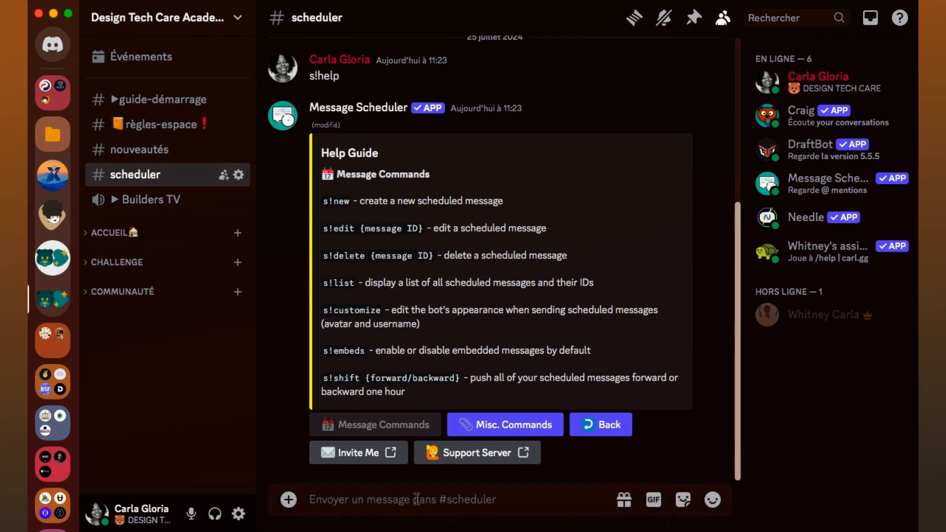
Step: Start a new scheduled message with s!new and answer none for its title
{"action": "type", "text": "s!"}
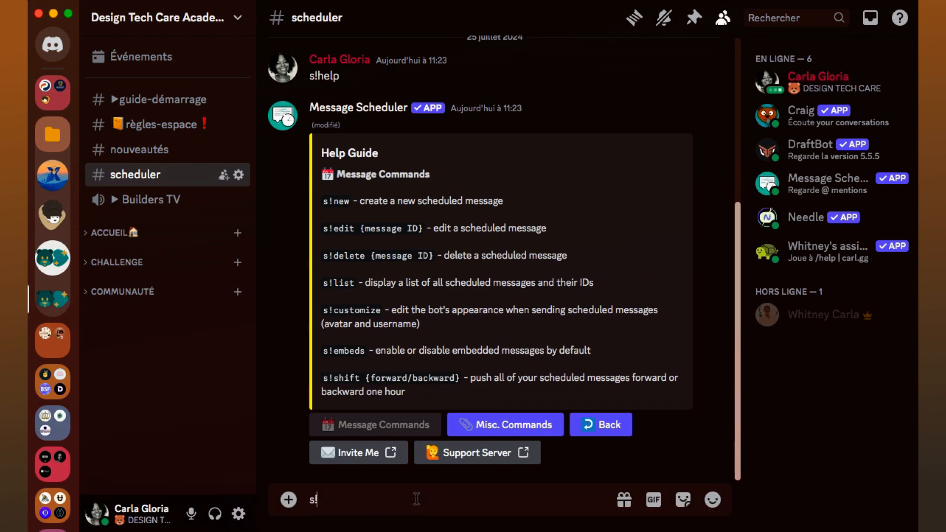
{"action": "type", "text": "new"}
{"action": "key", "text": "Return"}
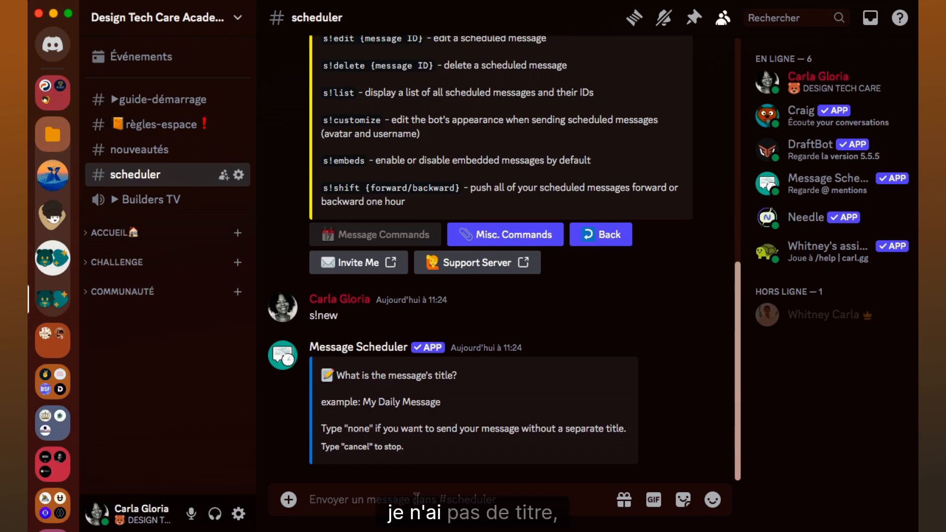
{"action": "type", "text": "none"}
{"action": "key", "text": "Return"}
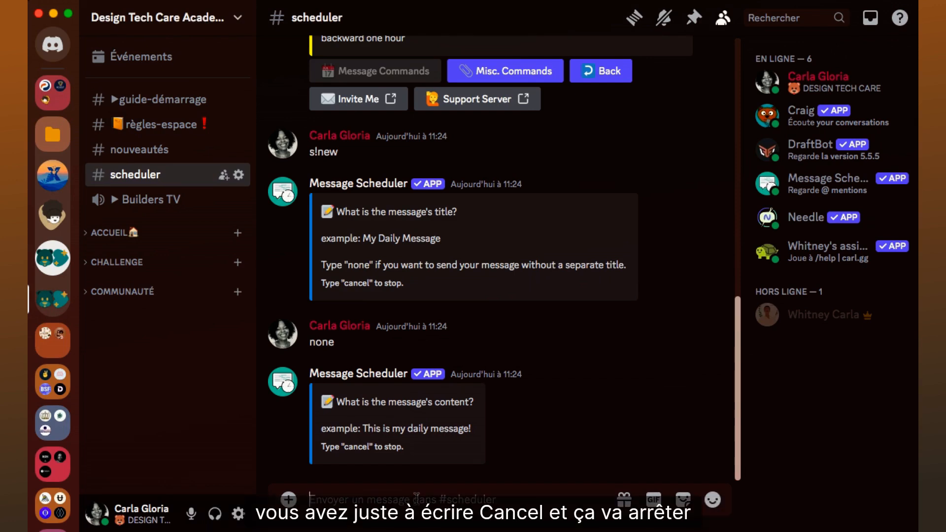
Step: Submit the copied French offer text about the 197€/mois Genyōz[i] server subscription as the scheduled message's content
{"action": "key", "text": "super+Tab"}
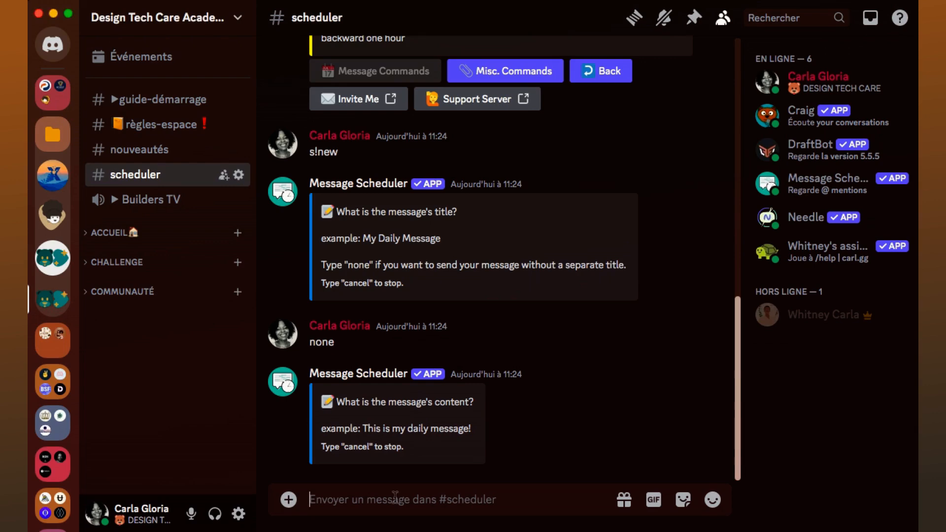
{"action": "type", "text": "Si tu veux faire créer ton serveur rapidement. J’offre un abonnement à 197€/mois pour faire personnaliser le Genyōz[i] un modèle de serveur pré-conçu pour le suivi client des coachs et formateurs !"}
{"action": "key", "text": "Return"}
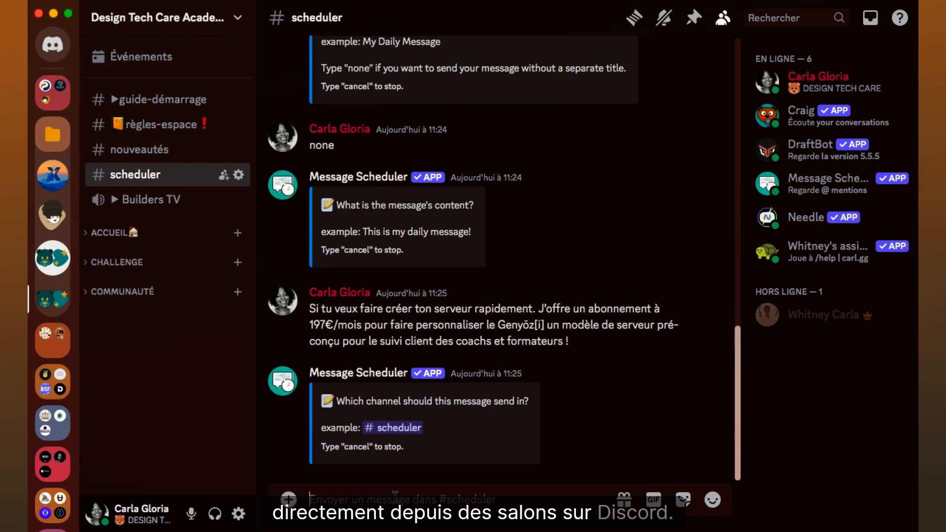
Step: Expand the COMMUNAUTÉ category and submit #info-général as the channel for the scheduled message
{"action": "left_click", "coordinate": [87, 296]}
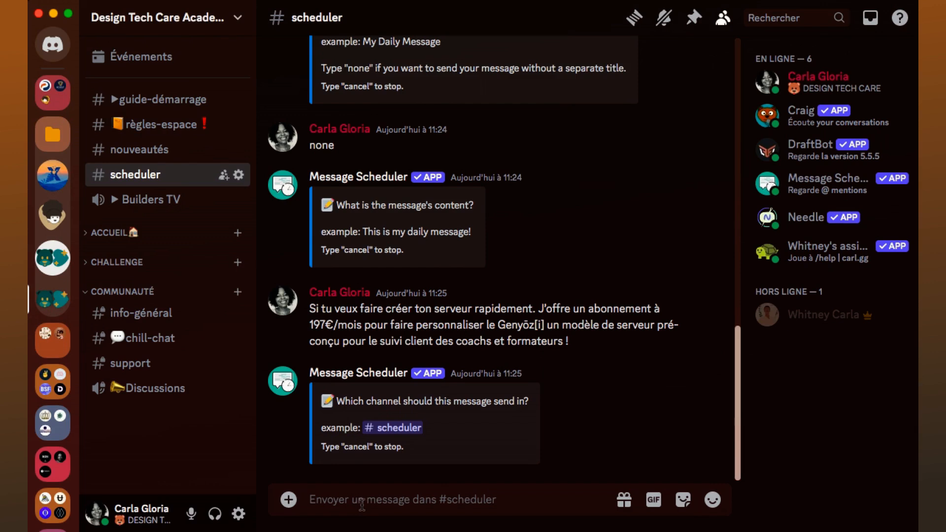
{"action": "type", "text": "# "}
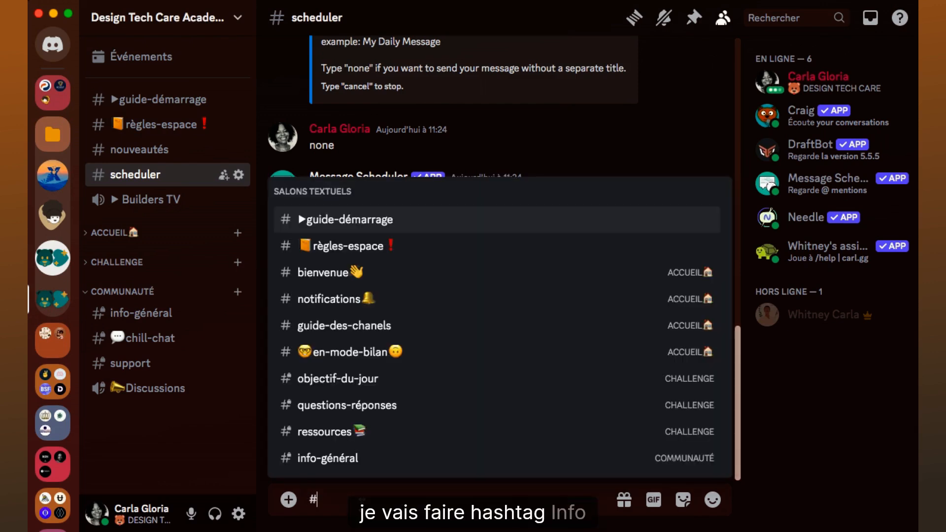
{"action": "type", "text": "inf"}
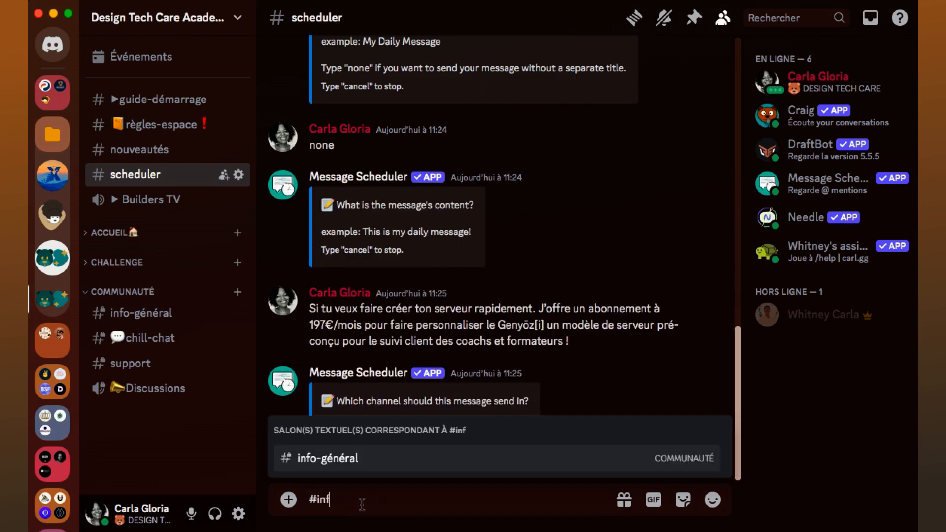
{"action": "left_click", "coordinate": [370, 457]}
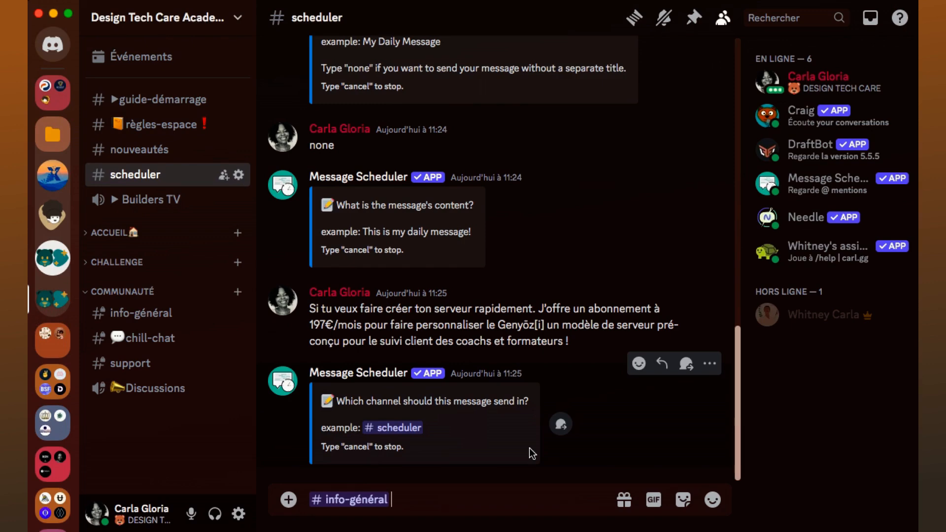
{"action": "key", "text": "Return"}
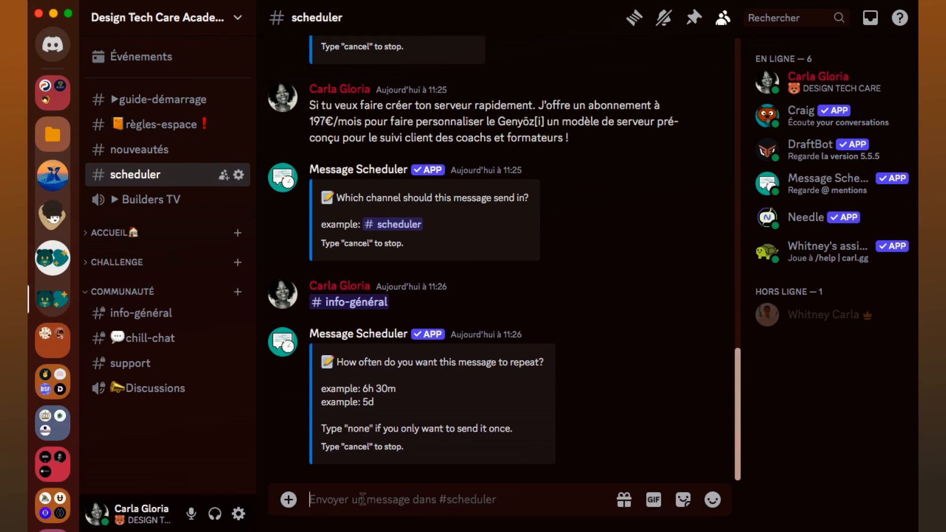
Step: Make the scheduled message non-repeating by answering none, with a send time of 07/25 11:35, and confirm it
{"action": "type", "text": "none"}
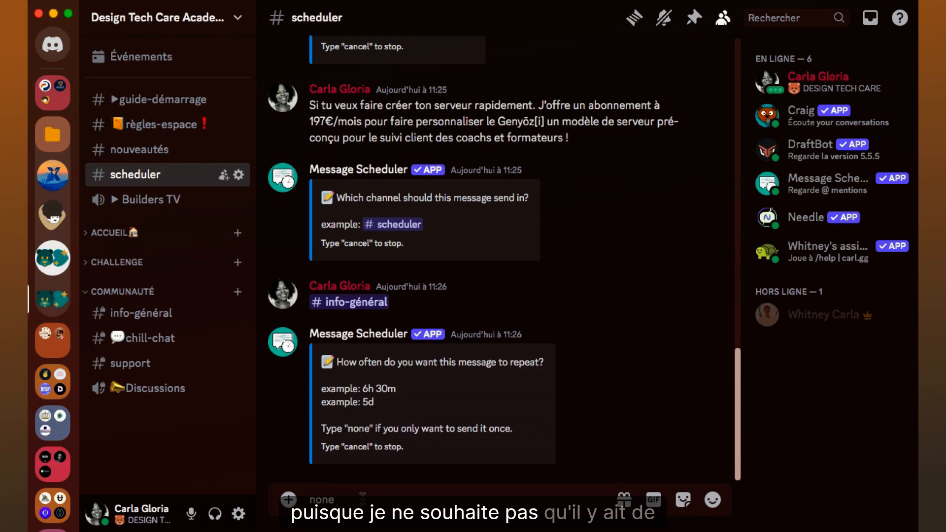
{"action": "key", "text": "Return"}
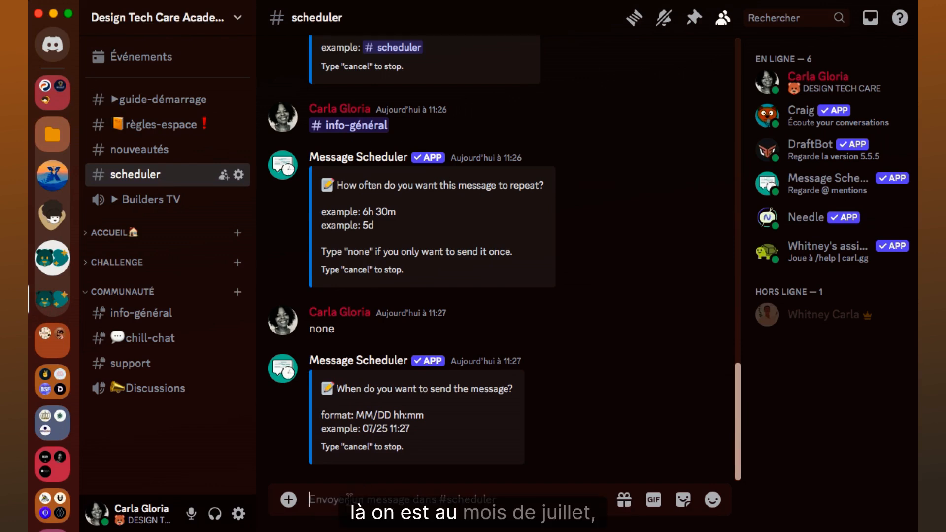
{"action": "type", "text": "07/25"}
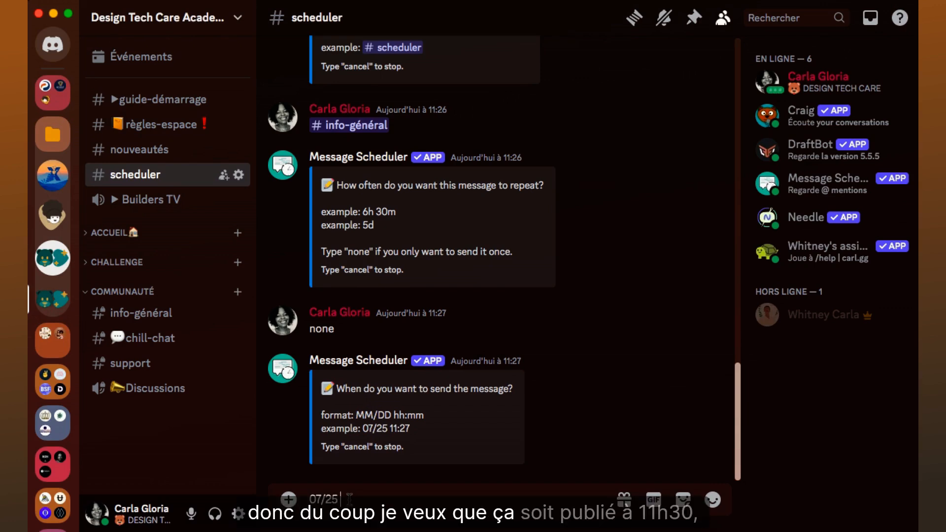
{"action": "type", "text": "11"}
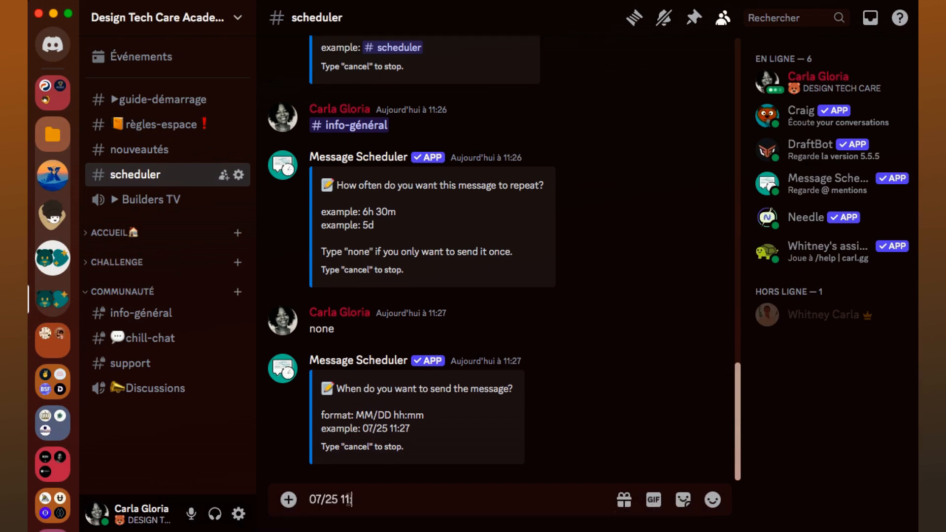
{"action": "type", "text": ":3"}
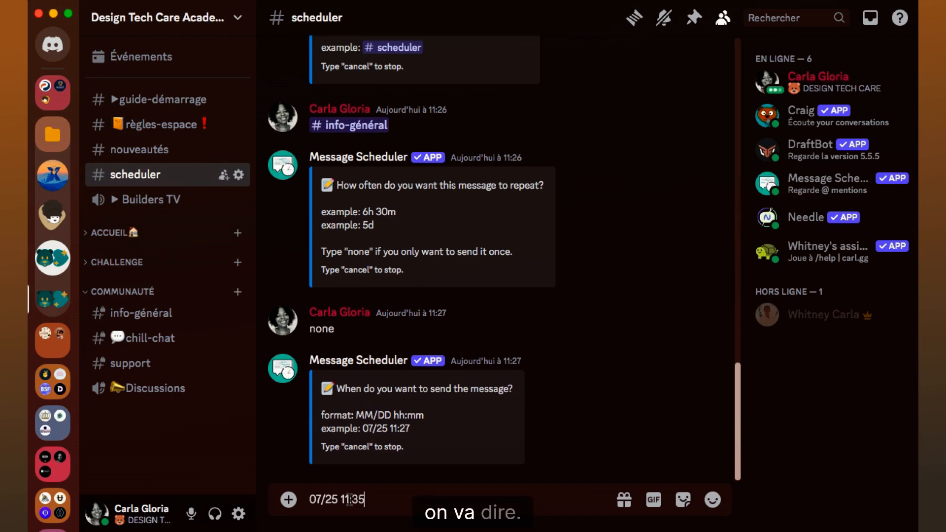
{"action": "type", "text": "5"}
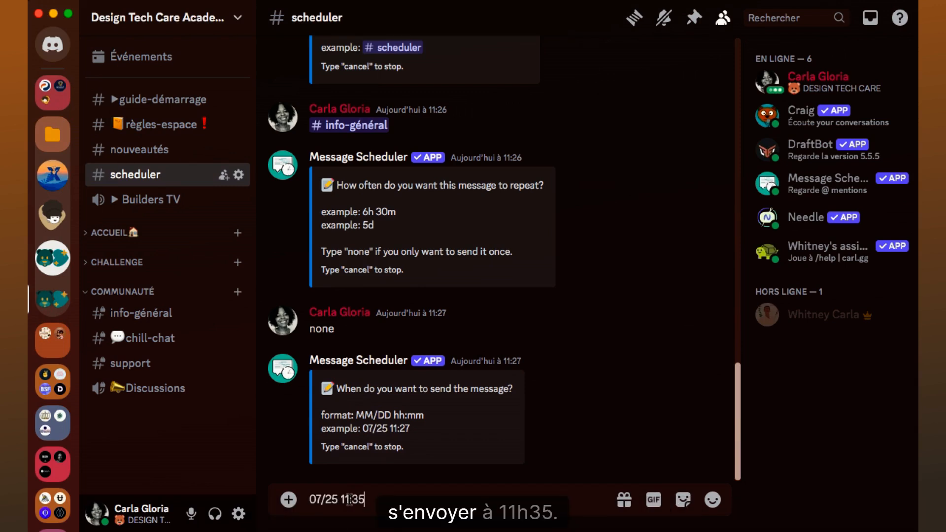
{"action": "key", "text": "Return"}
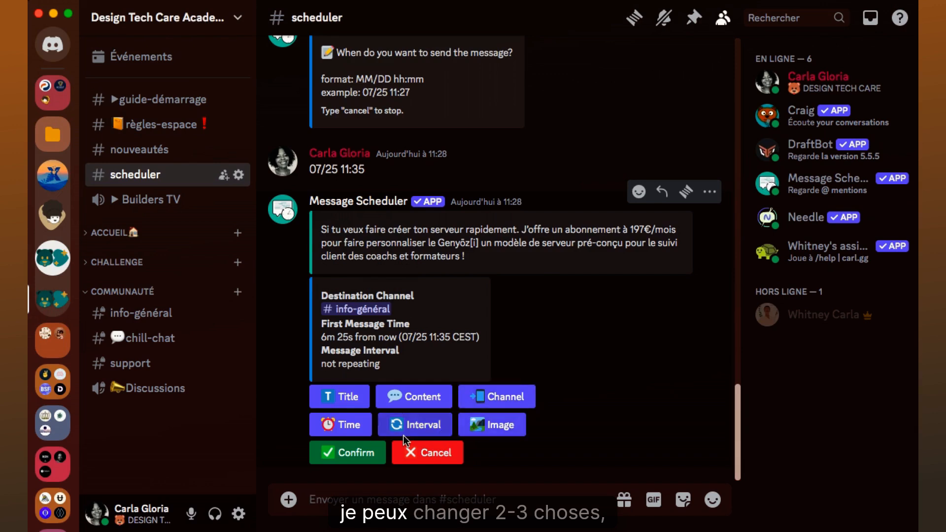
{"action": "left_click", "coordinate": [349, 454]}
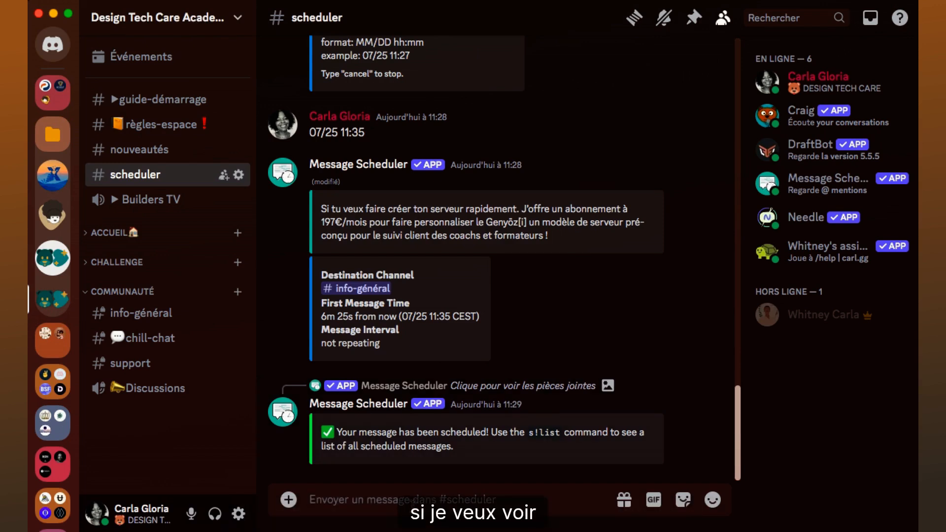
Step: List the scheduled messages with s!list to check the send date, and view the message posted in the info-général channel
{"action": "left_click", "coordinate": [412, 506]}
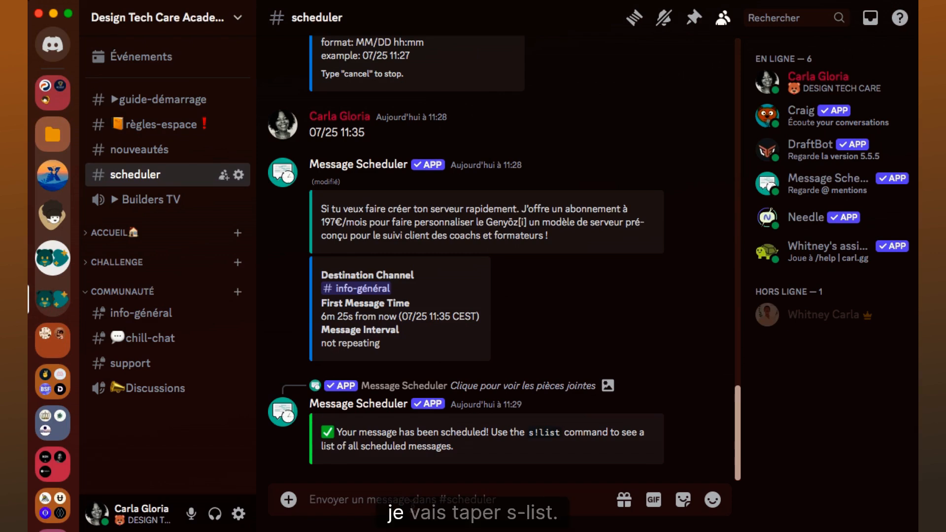
{"action": "type", "text": "s!list"}
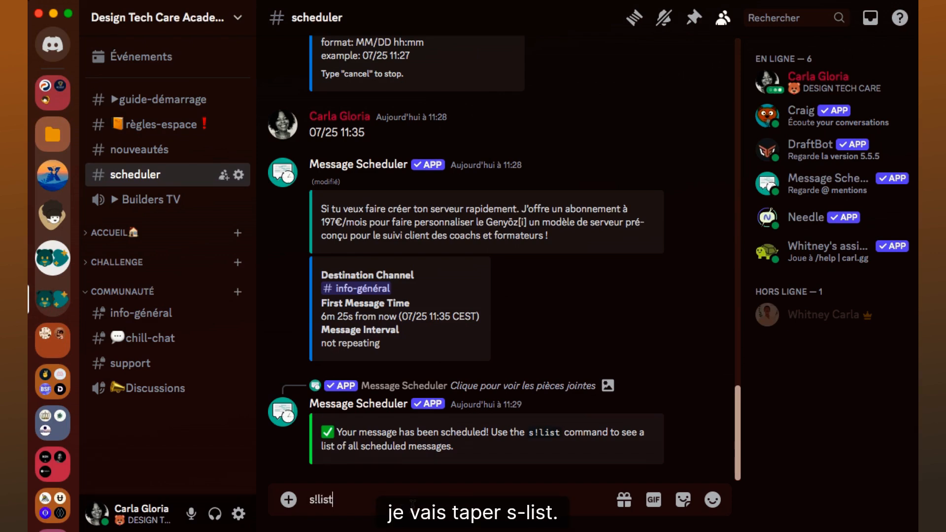
{"action": "key", "text": "Return"}
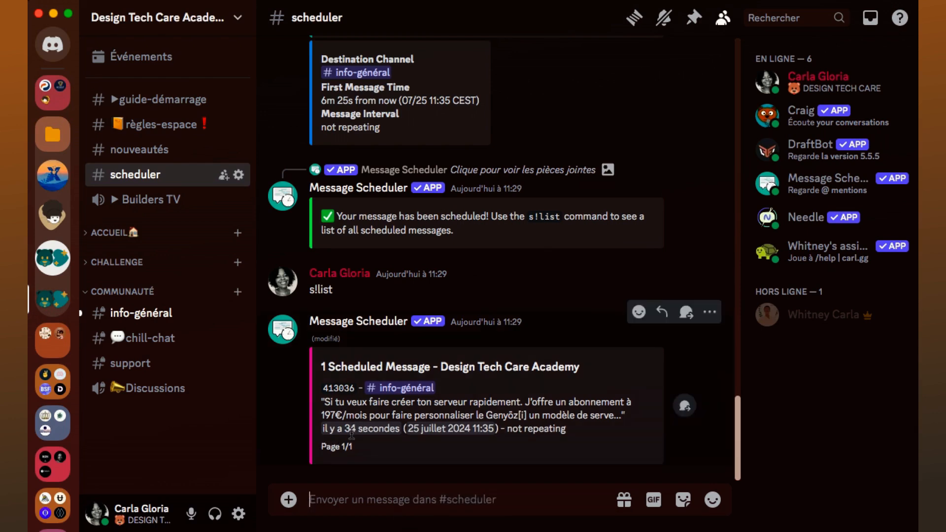
{"action": "mouse_move", "coordinate": [337, 430]}
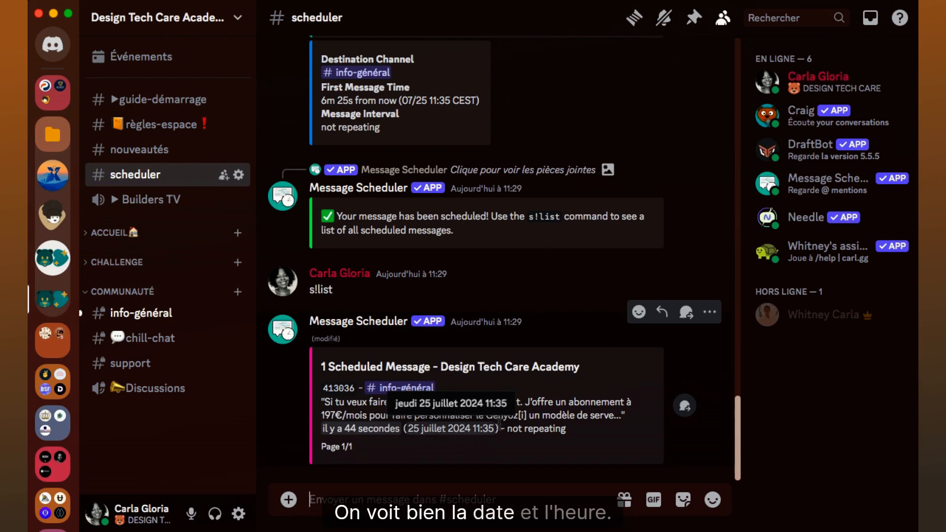
{"action": "left_click", "coordinate": [165, 321]}
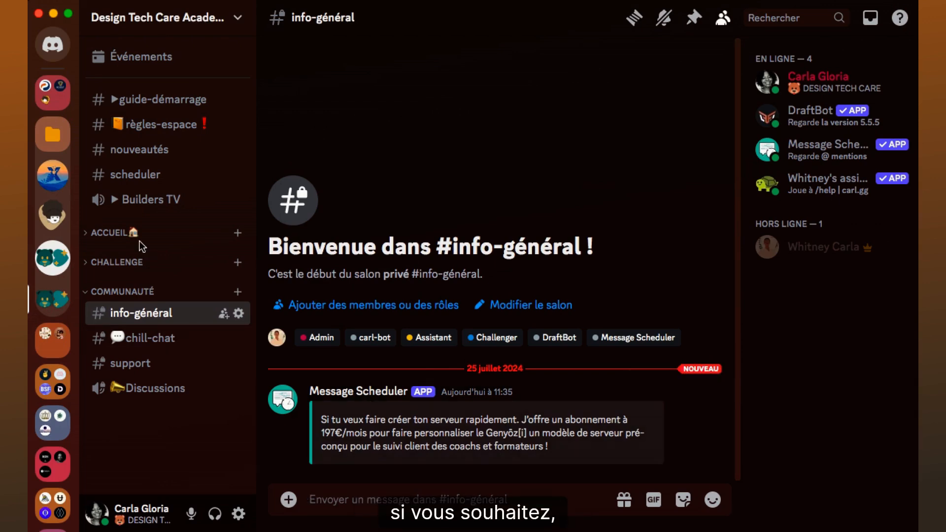
Step: Return to the scheduler channel and review the help guide's message commands and the bot's scheduling prompts
{"action": "left_click", "coordinate": [158, 175]}
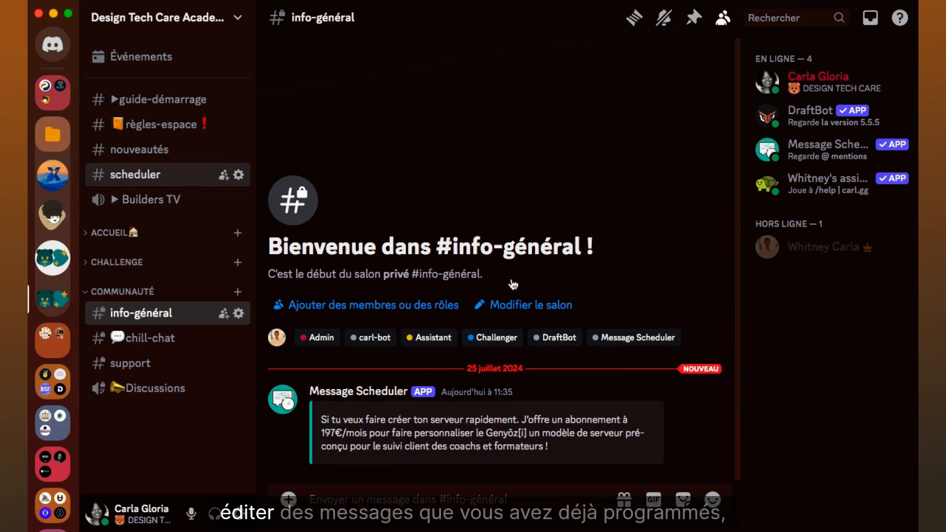
{"action": "scroll", "coordinate": [514, 283], "scroll_direction": "up", "scroll_amount": 15}
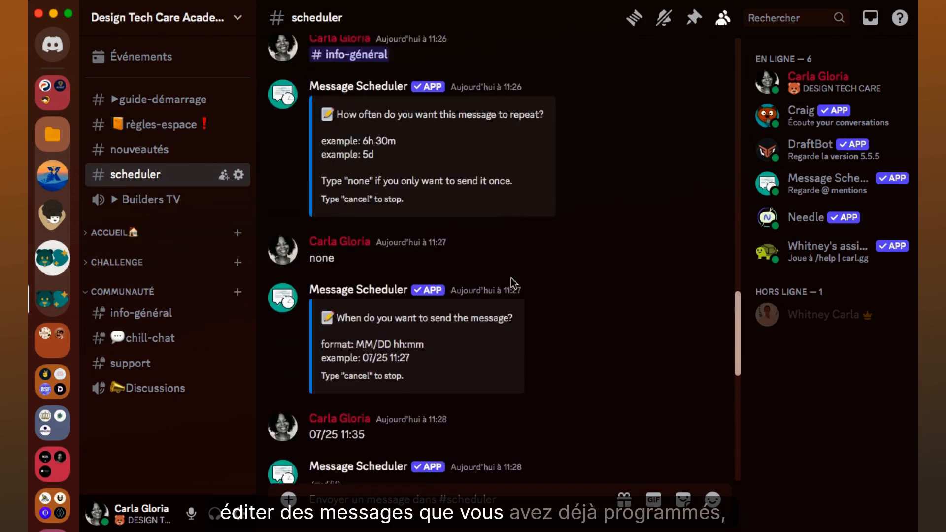
{"action": "scroll", "coordinate": [510, 277], "scroll_direction": "up", "scroll_amount": 2}
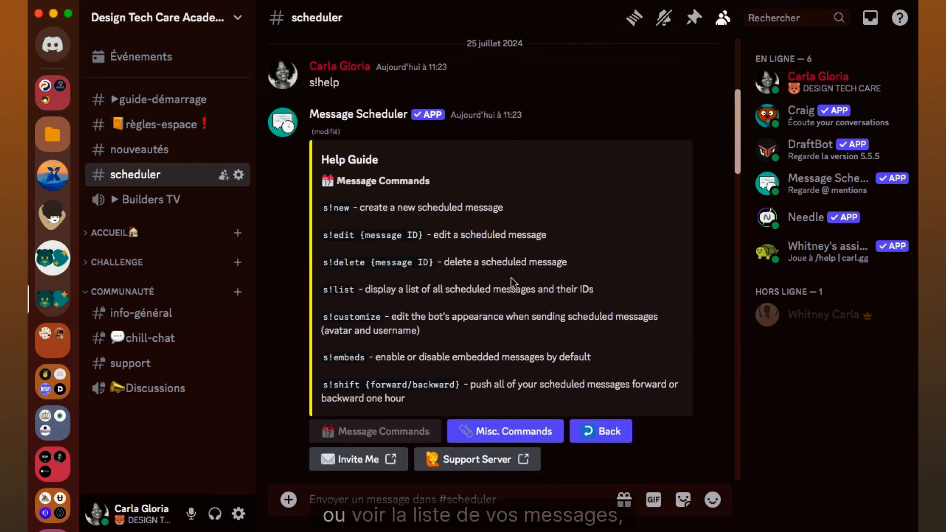
{"action": "scroll", "coordinate": [510, 277], "scroll_direction": "down", "scroll_amount": 2}
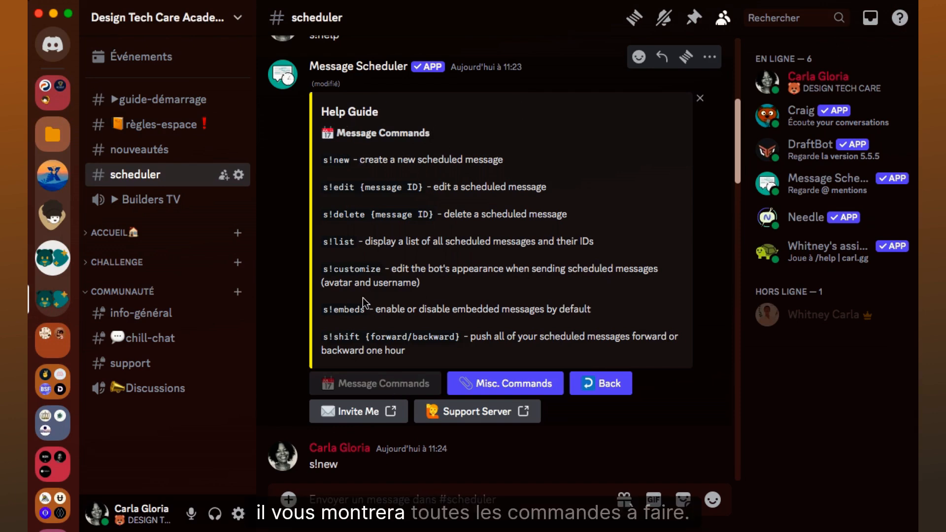
{"action": "scroll", "coordinate": [523, 244], "scroll_direction": "down", "scroll_amount": 1}
{"action": "scroll", "coordinate": [523, 243], "scroll_direction": "down", "scroll_amount": 20}
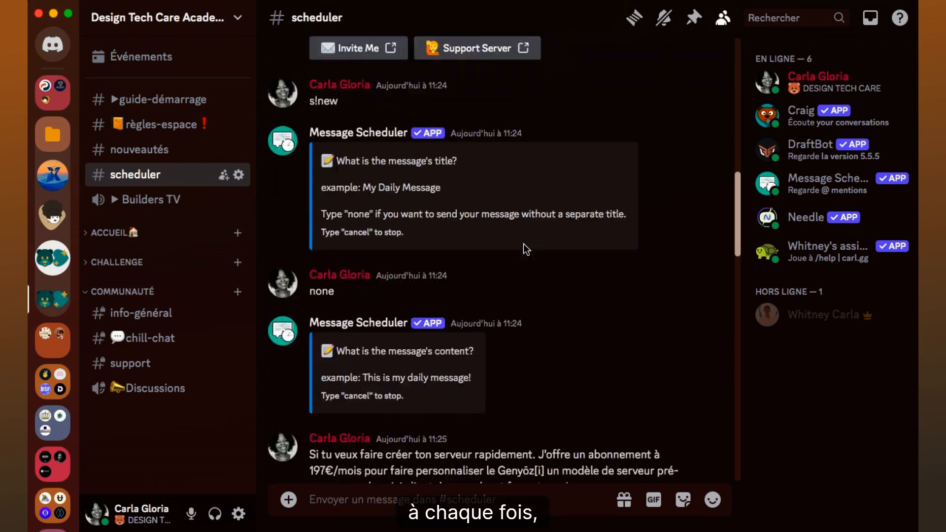
{"action": "scroll", "coordinate": [523, 243], "scroll_direction": "down", "scroll_amount": 2}
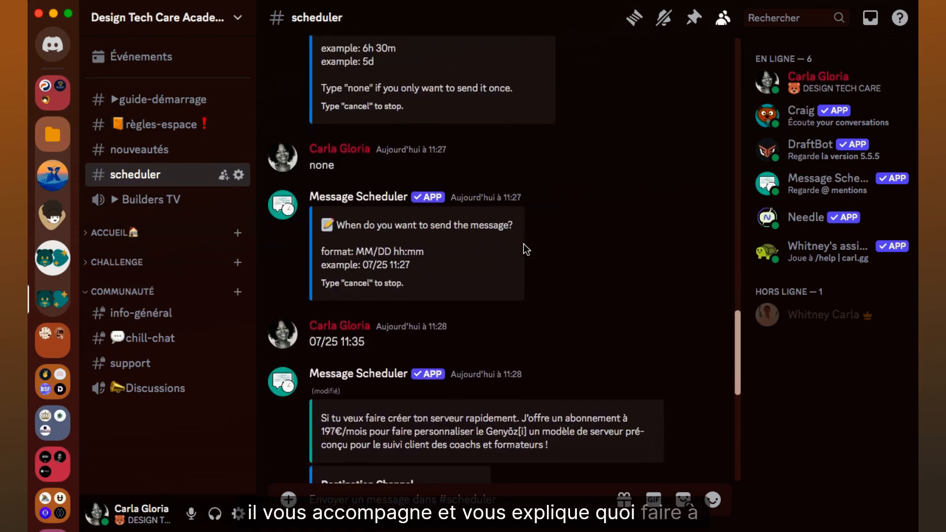
{"action": "scroll", "coordinate": [523, 244], "scroll_direction": "up", "scroll_amount": 15}
{"action": "scroll", "coordinate": [523, 243], "scroll_direction": "down", "scroll_amount": 4}
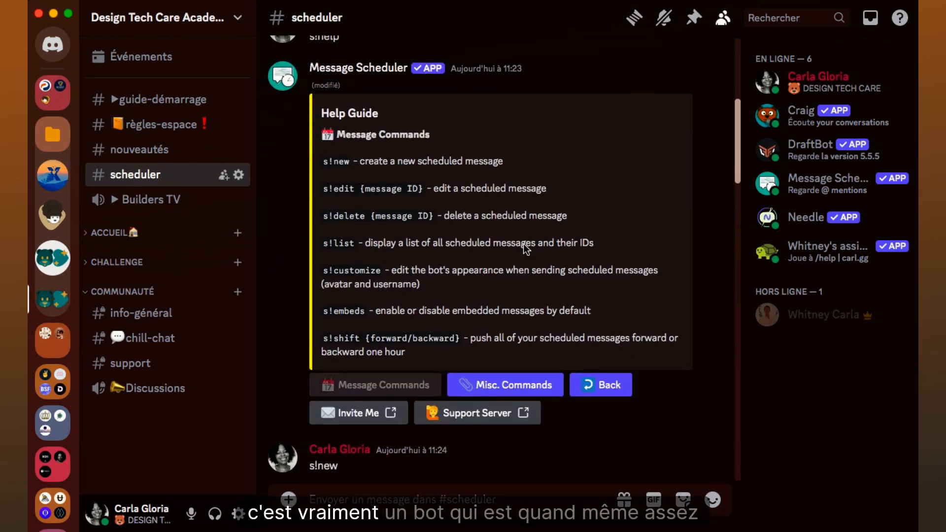